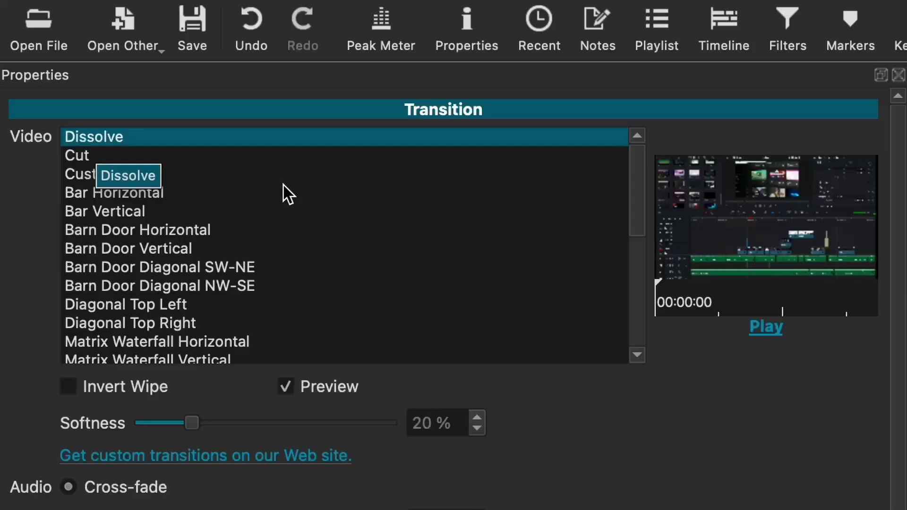
Step: Return to the Playlist and Timeline view with both Switching Video Editing Software.mp4 pieces on V1
{"action": "mouse_move", "coordinate": [636, 188]}
{"action": "left_mouse_down"}
{"action": "mouse_move", "coordinate": [633, 314]}
{"action": "mouse_move", "coordinate": [637, 180]}
{"action": "left_mouse_up"}
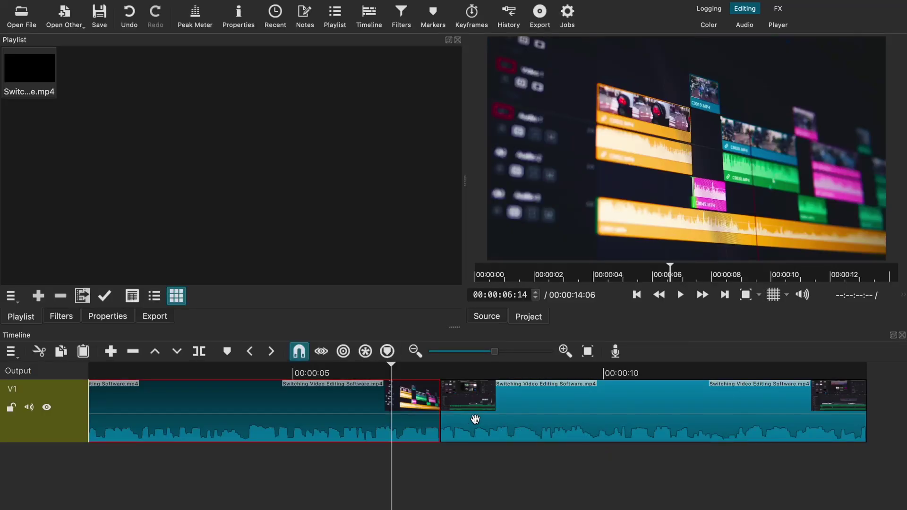
Step: Overlap the second clip onto the end of the first to create a crossfade transition
{"action": "left_click", "coordinate": [484, 417]}
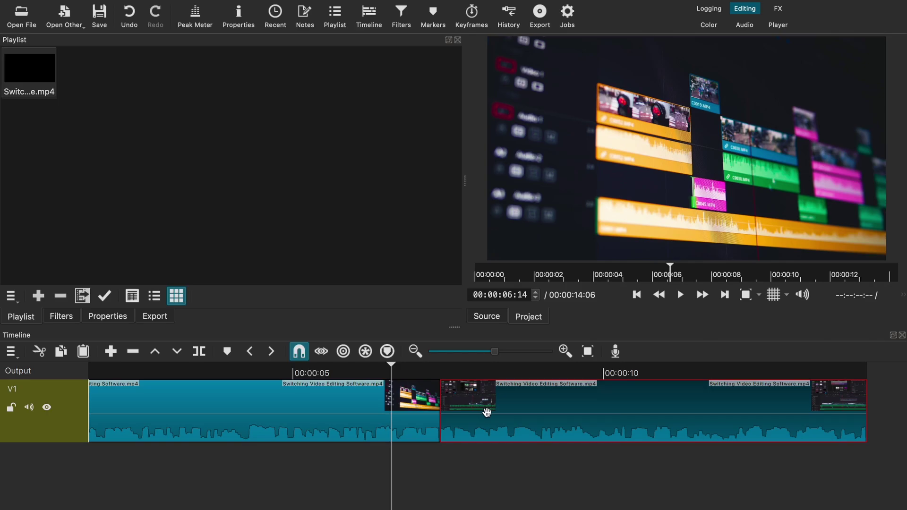
{"action": "left_click_drag", "start_coordinate": [486, 409], "coordinate": [449, 411]}
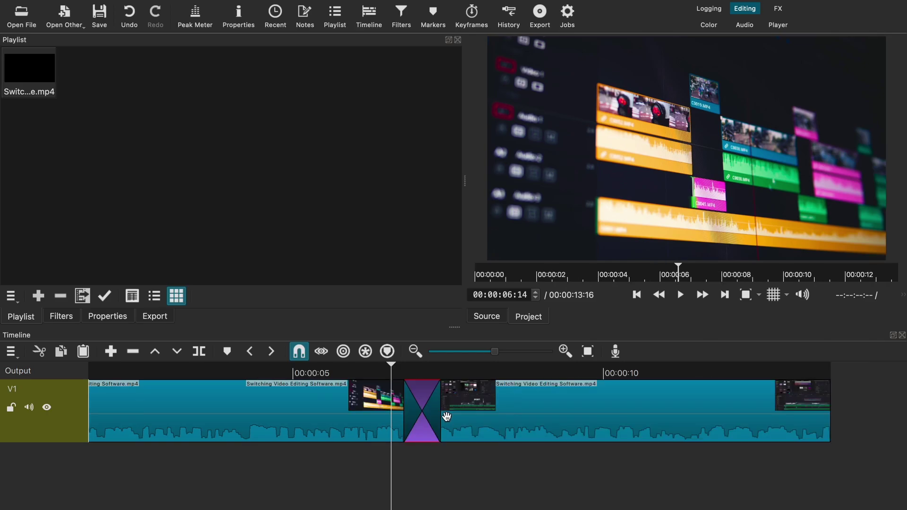
{"action": "left_click", "coordinate": [422, 376]}
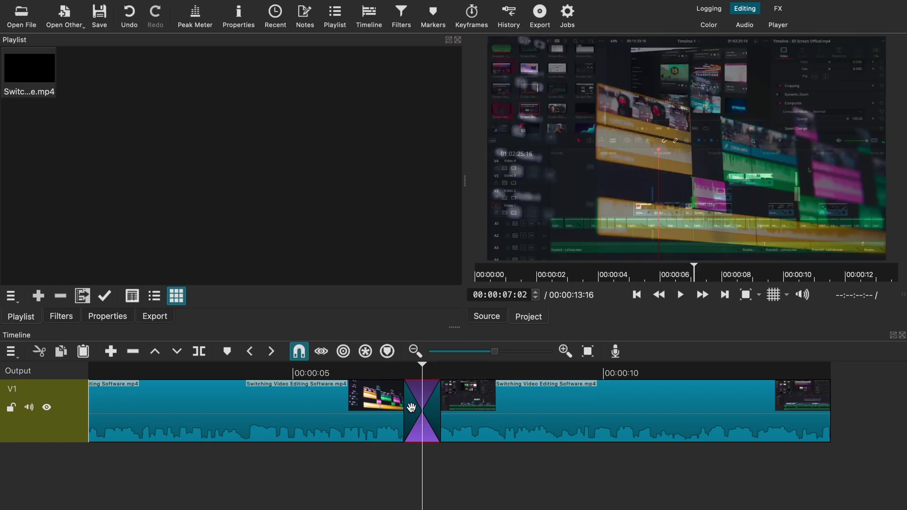
Step: Zoom in and lengthen the transition by extending both its start and end edges
{"action": "left_click", "coordinate": [565, 351]}
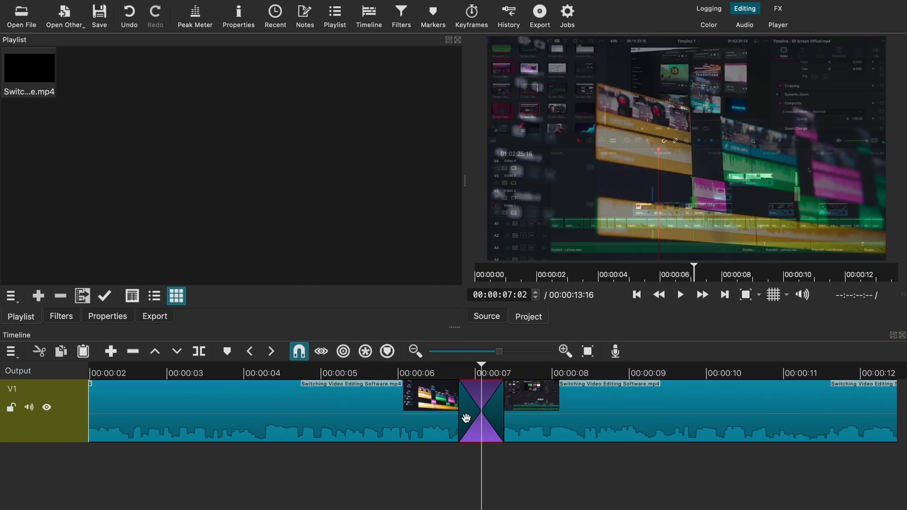
{"action": "left_click_drag", "start_coordinate": [458, 415], "coordinate": [438, 410]}
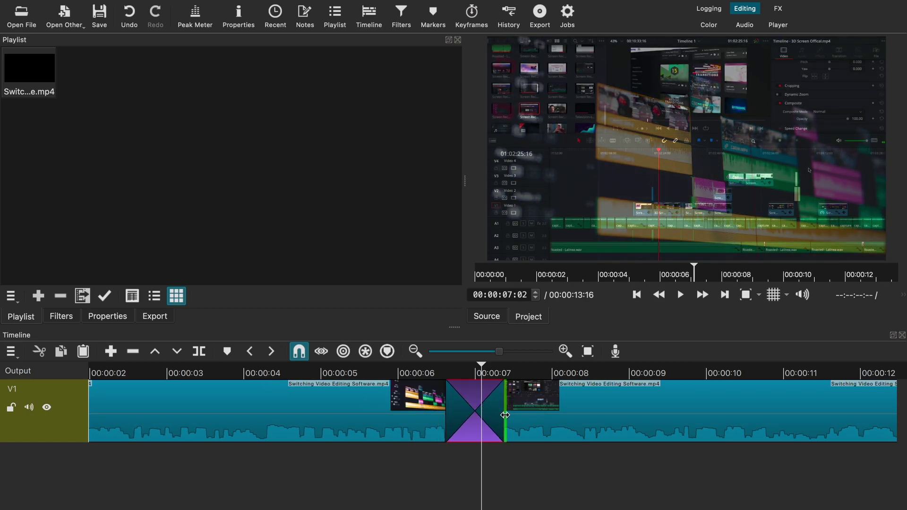
{"action": "mouse_move", "coordinate": [528, 414]}
{"action": "left_mouse_down"}
{"action": "mouse_move", "coordinate": [557, 413]}
{"action": "mouse_move", "coordinate": [500, 416]}
{"action": "mouse_move", "coordinate": [512, 416]}
{"action": "left_mouse_up"}
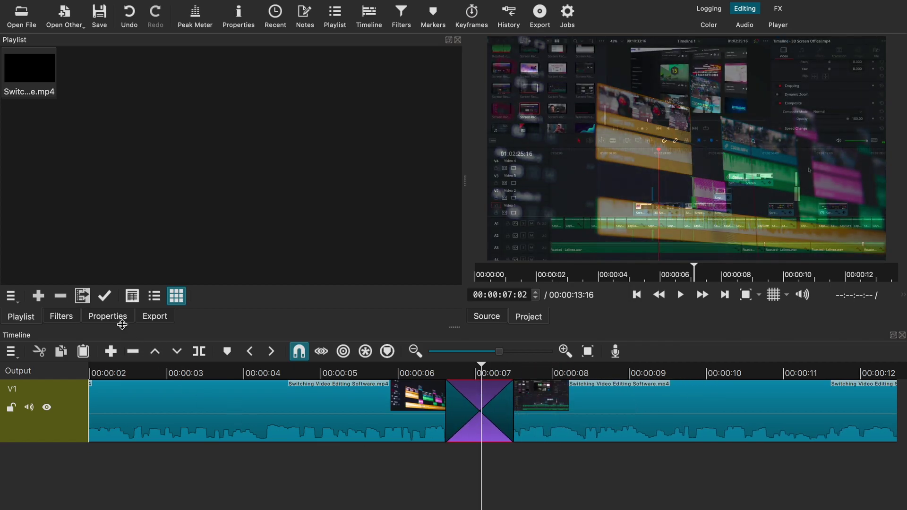
Step: Bring up the transition's Properties panel from its context menu
{"action": "left_click", "coordinate": [121, 319]}
{"action": "right_click", "coordinate": [482, 390]}
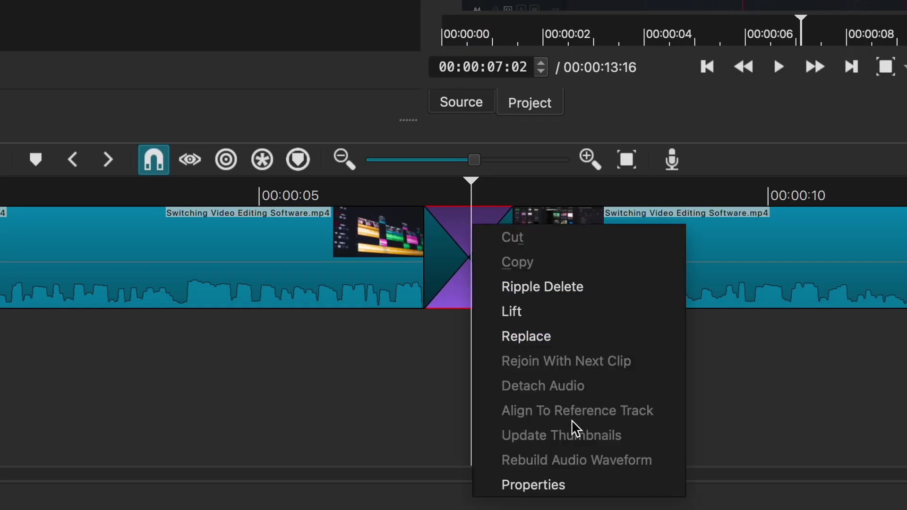
{"action": "left_click", "coordinate": [547, 482]}
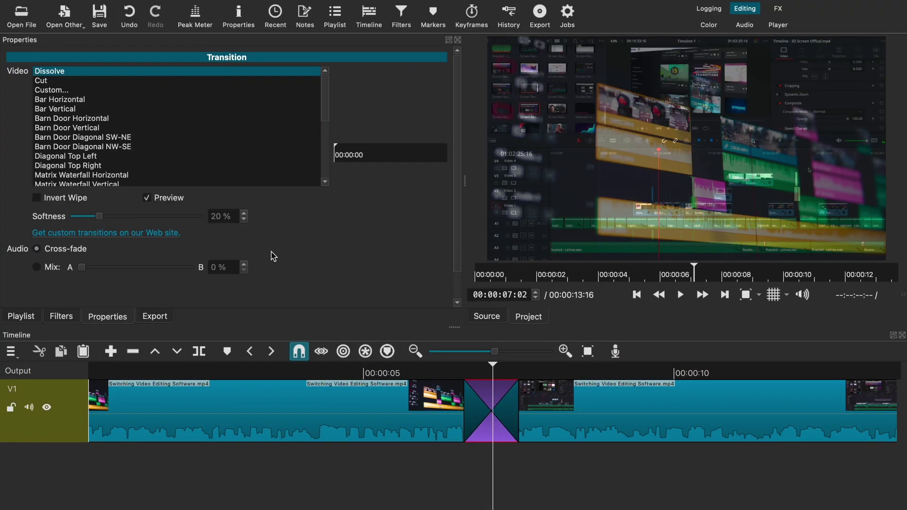
Step: Try Cut, revert to Dissolve, preview the dissolve, and browse the Video transition list
{"action": "left_click", "coordinate": [53, 81]}
{"action": "left_click", "coordinate": [53, 72]}
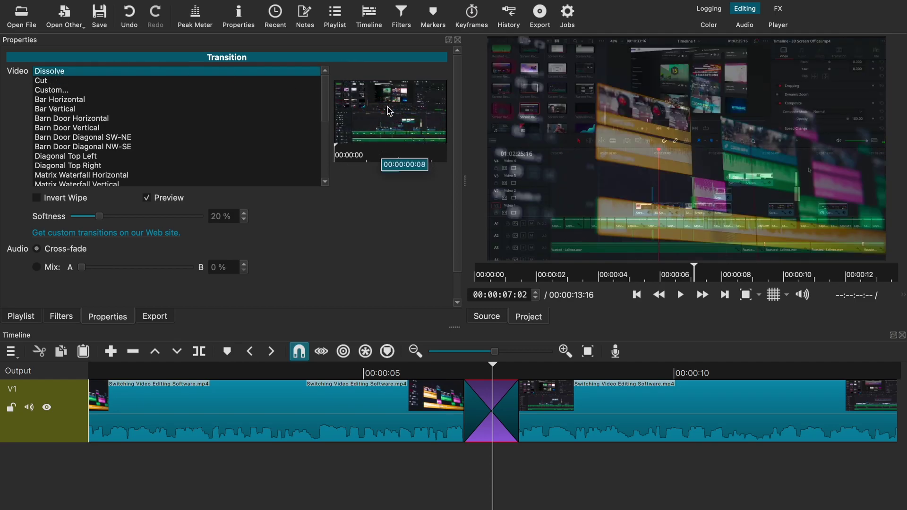
{"action": "left_click", "coordinate": [395, 169]}
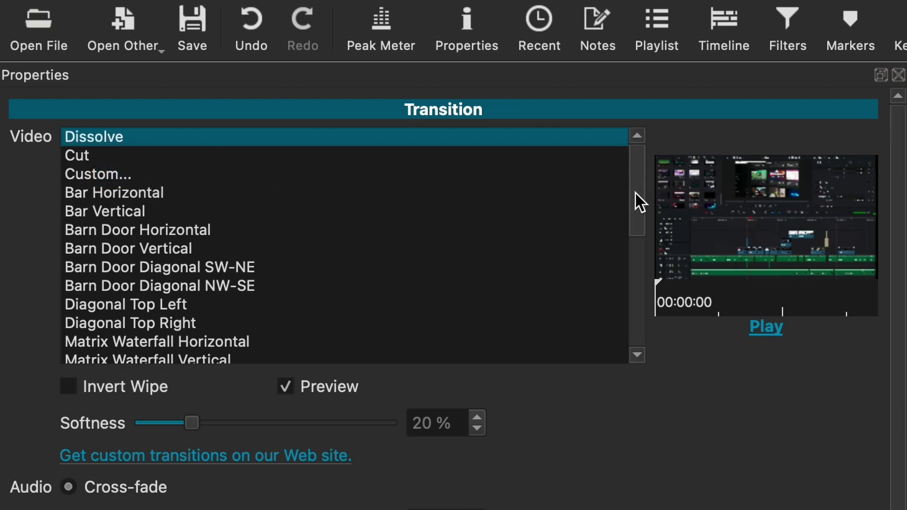
{"action": "mouse_move", "coordinate": [636, 194]}
{"action": "left_mouse_down"}
{"action": "mouse_move", "coordinate": [635, 299]}
{"action": "mouse_move", "coordinate": [638, 186]}
{"action": "left_mouse_up"}
Step: Make the transition a Diagonal Top Left wipe with 34% softness, keeping audio on Cross-fade
{"action": "left_click", "coordinate": [159, 304]}
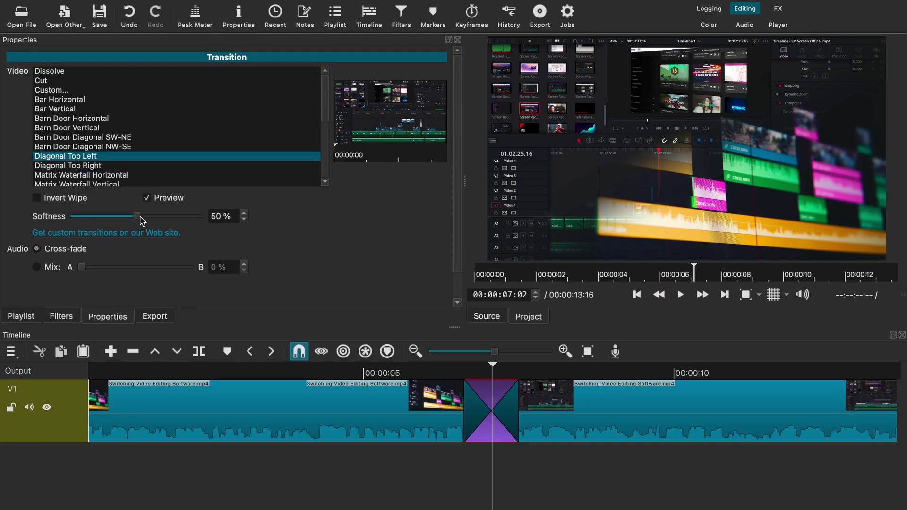
{"action": "left_click_drag", "start_coordinate": [137, 216], "coordinate": [119, 221]}
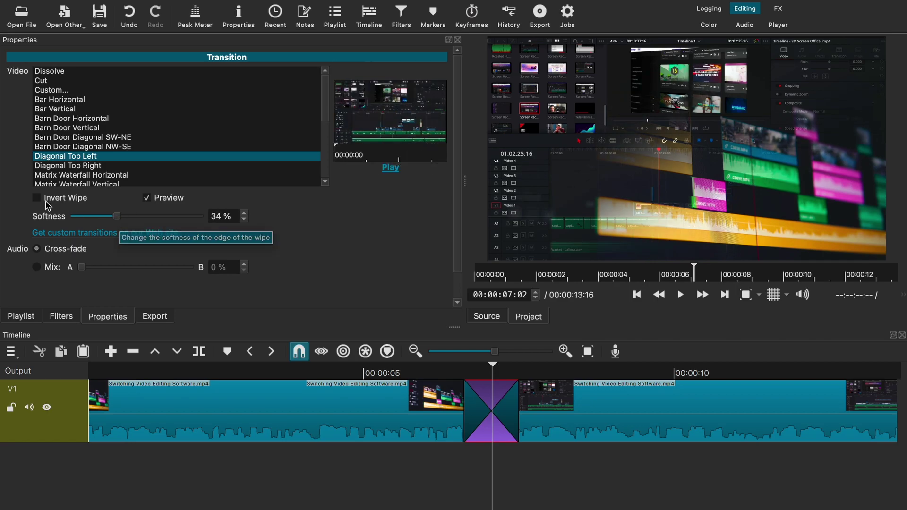
{"action": "left_click", "coordinate": [37, 198]}
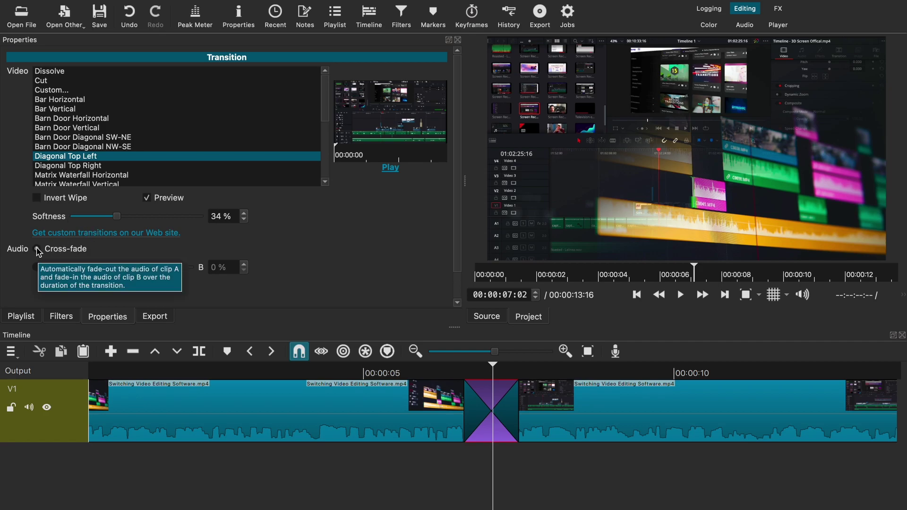
{"action": "left_click", "coordinate": [46, 268]}
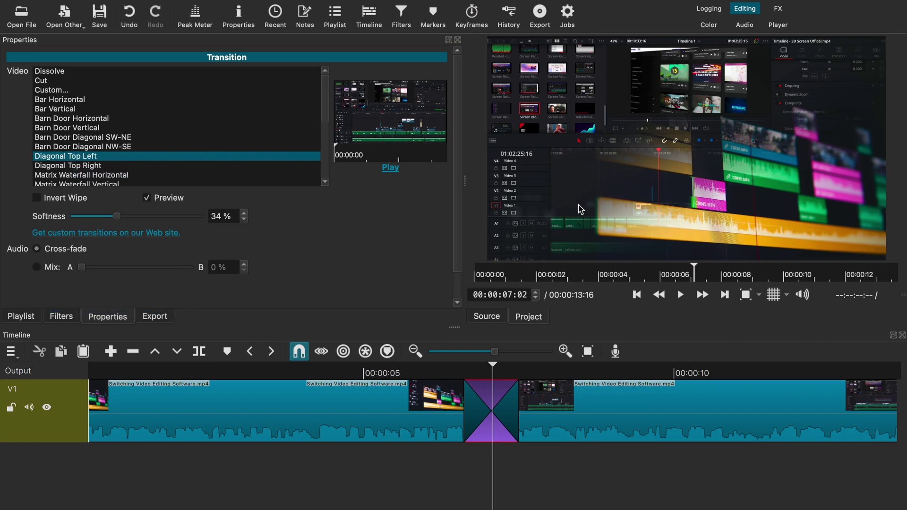
Step: Shorten the diagonal wipe from its start edge and park the playhead just before it
{"action": "left_click", "coordinate": [444, 373]}
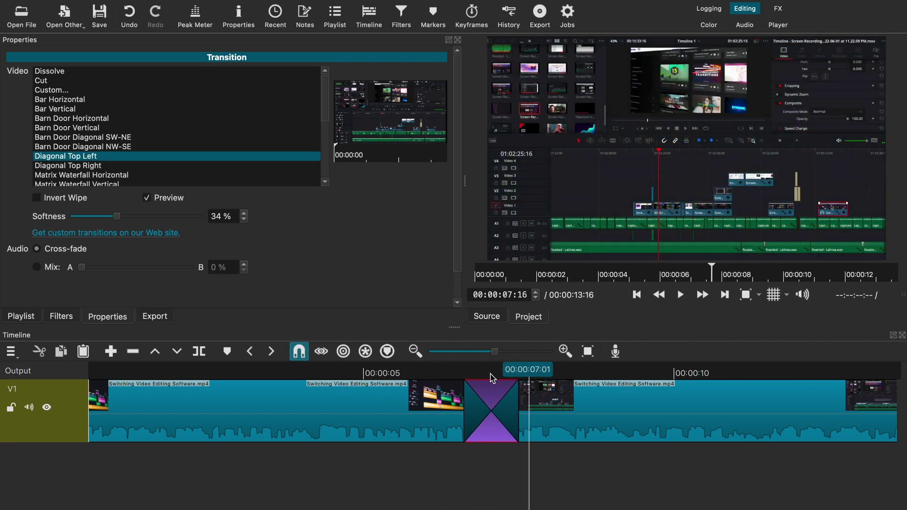
{"action": "left_click_drag", "start_coordinate": [464, 409], "coordinate": [494, 407]}
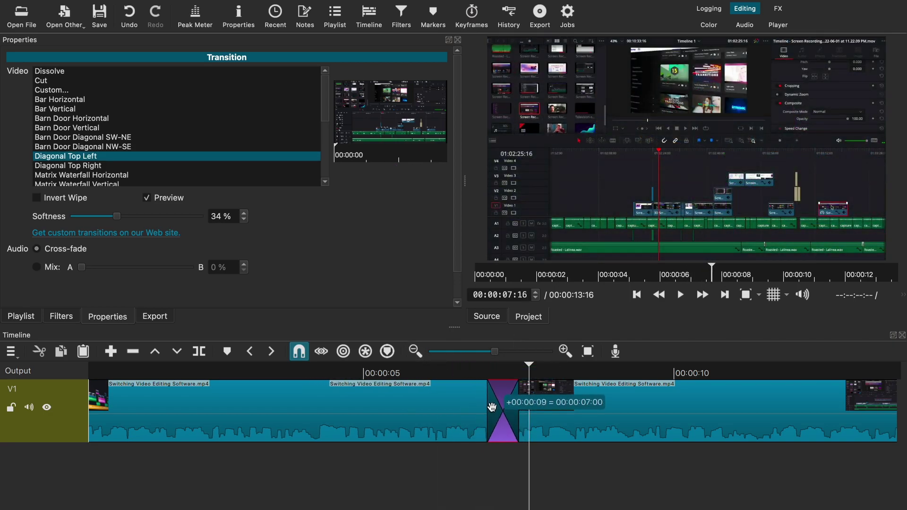
{"action": "left_click", "coordinate": [462, 372]}
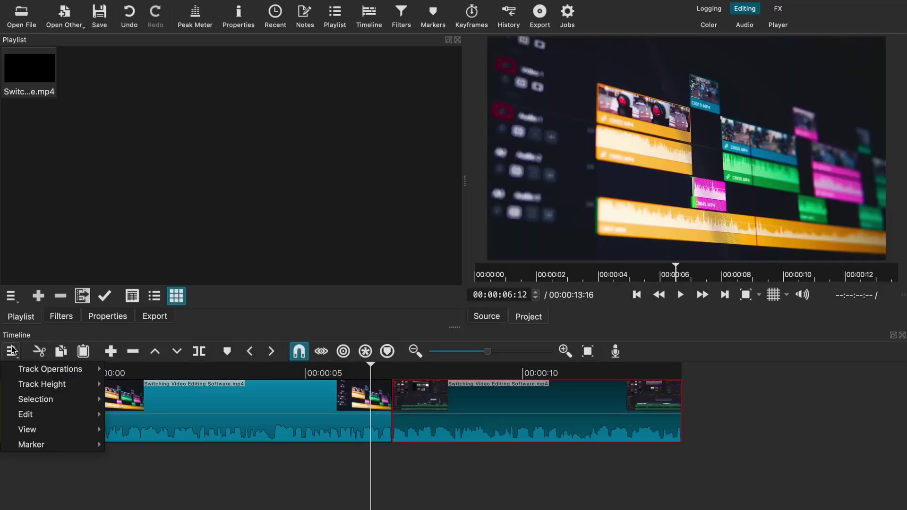
Step: Add video track V2 and move the second clip piece onto it at about 00:00:06
{"action": "mouse_move", "coordinate": [57, 373]}
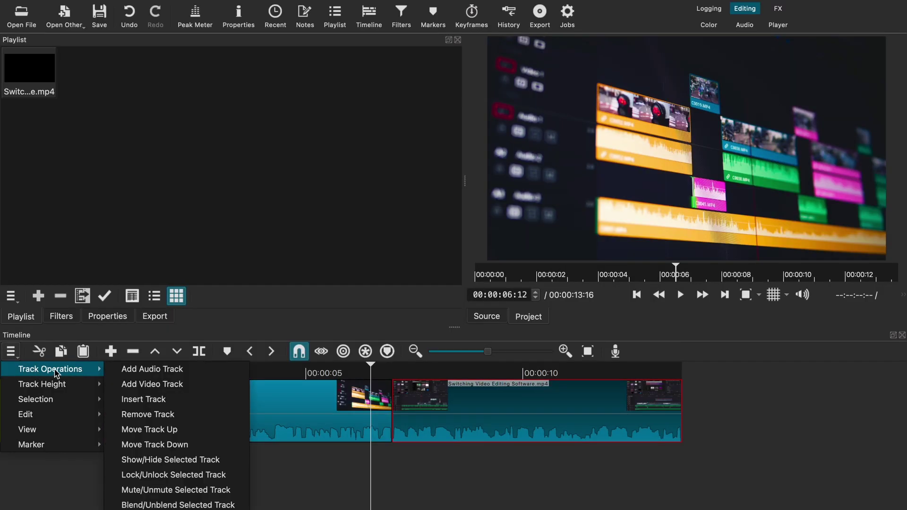
{"action": "left_click", "coordinate": [147, 384]}
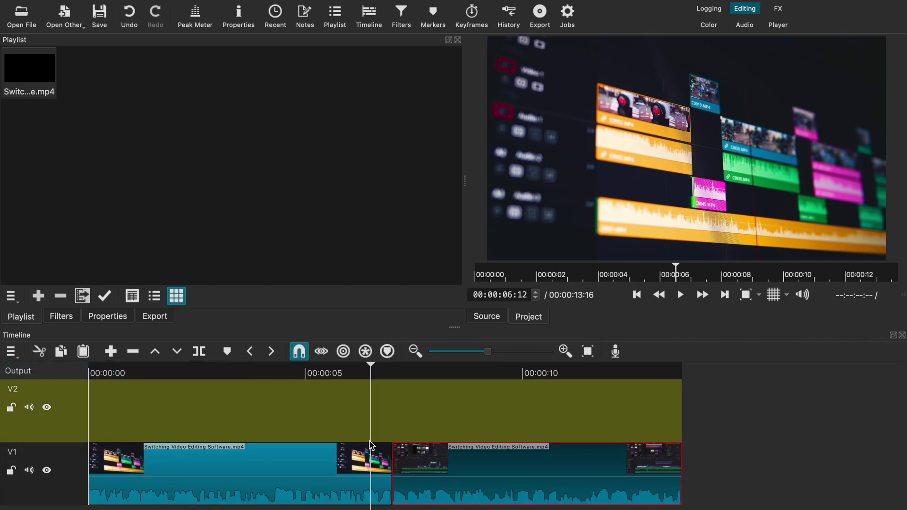
{"action": "left_click", "coordinate": [368, 465]}
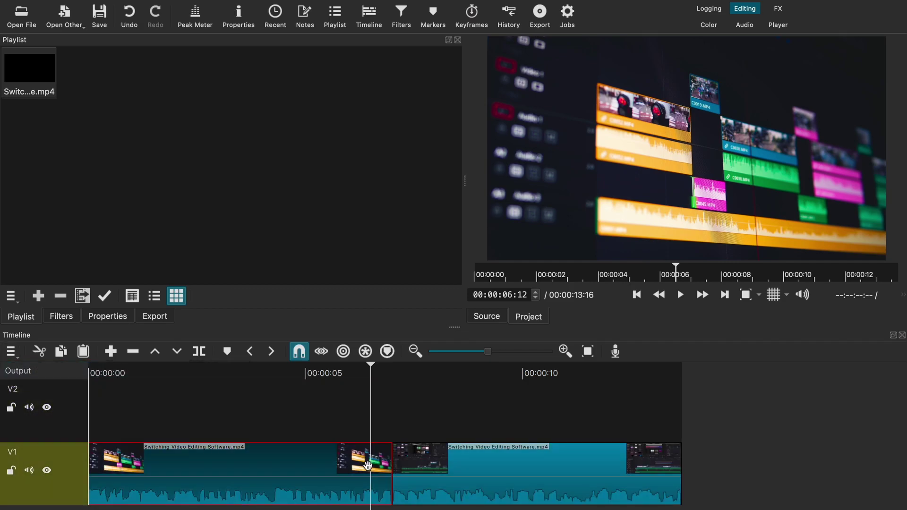
{"action": "left_click", "coordinate": [430, 469]}
{"action": "left_click_drag", "start_coordinate": [446, 472], "coordinate": [365, 421]}
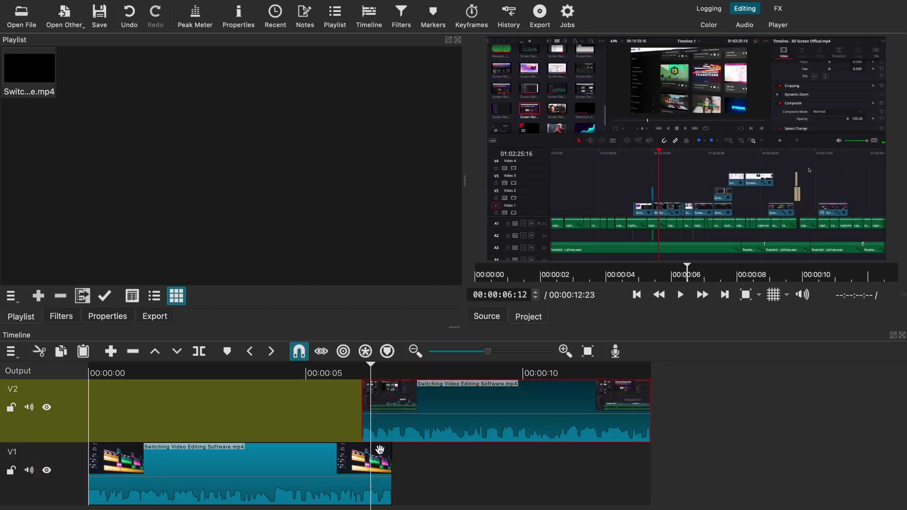
{"action": "left_click", "coordinate": [68, 318]}
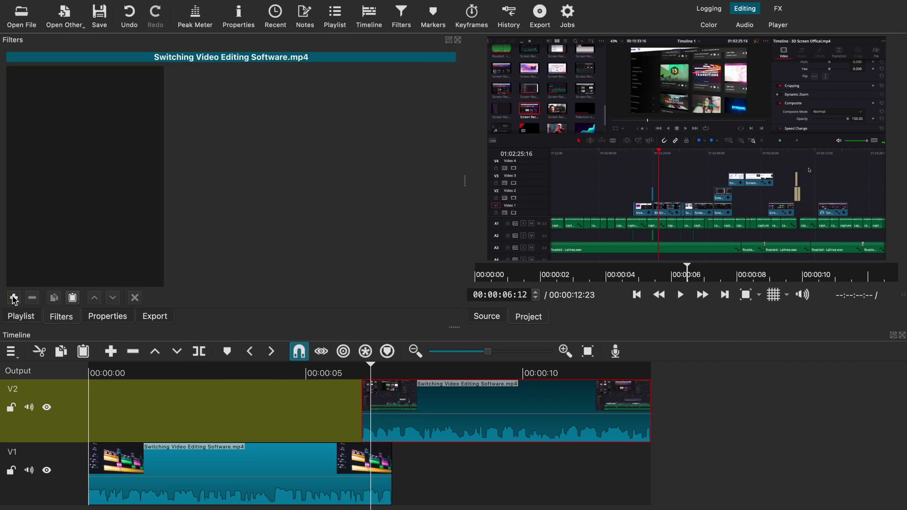
{"action": "left_click", "coordinate": [14, 300]}
{"action": "type", "text": "siz"}
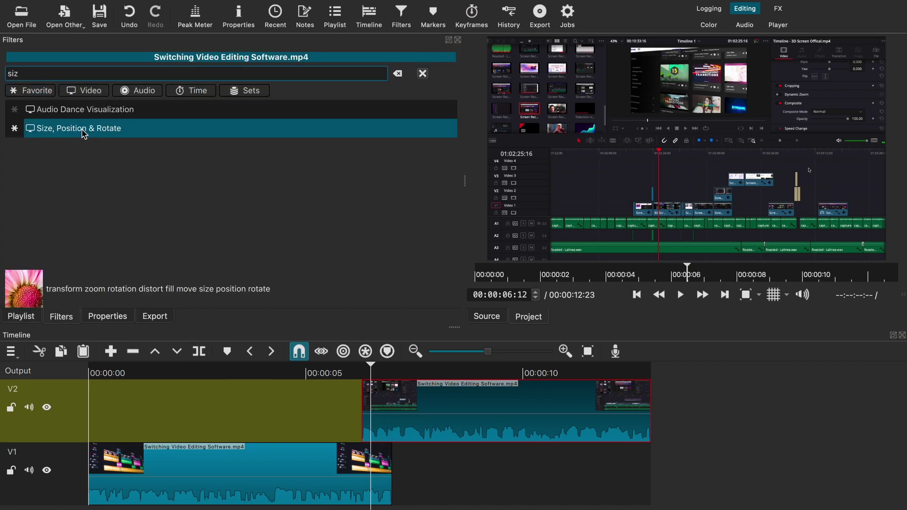
{"action": "left_click", "coordinate": [83, 131]}
{"action": "left_click", "coordinate": [277, 75]}
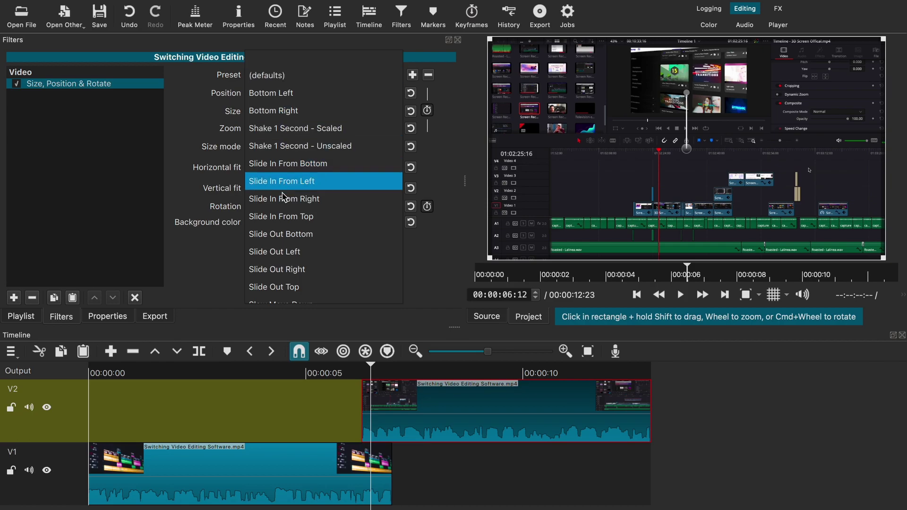
{"action": "scroll", "coordinate": [279, 208], "scroll_direction": "down", "scroll_amount": 5}
{"action": "scroll", "coordinate": [281, 215], "scroll_direction": "up", "scroll_amount": 4}
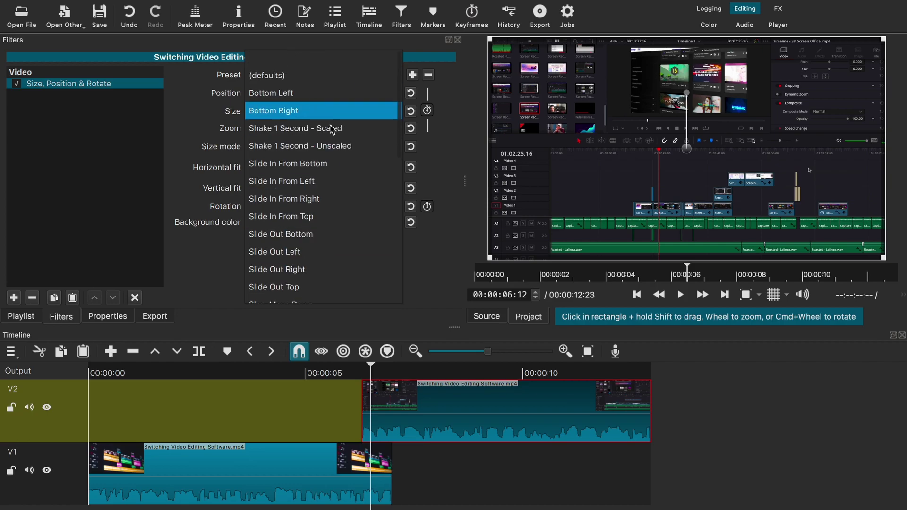
{"action": "left_click", "coordinate": [290, 165]}
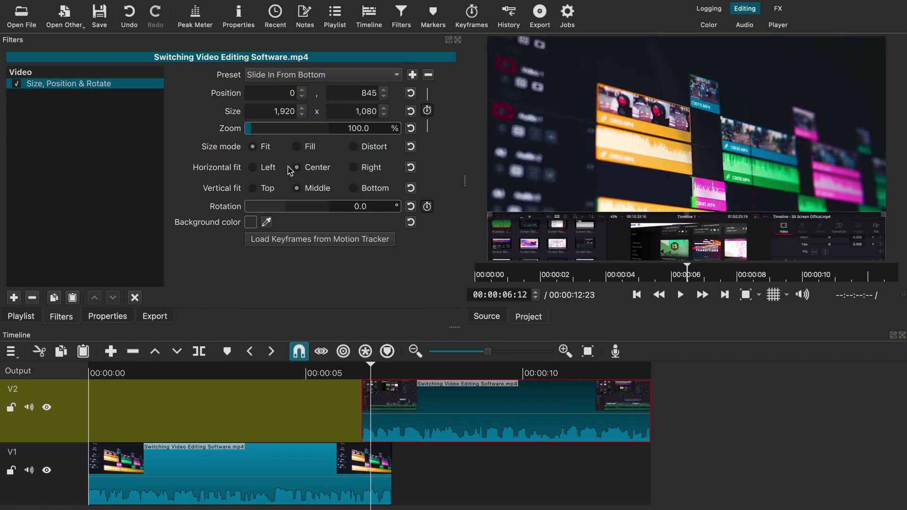
{"action": "left_click", "coordinate": [352, 373]}
{"action": "key", "text": "space"}
{"action": "key", "text": "space"}
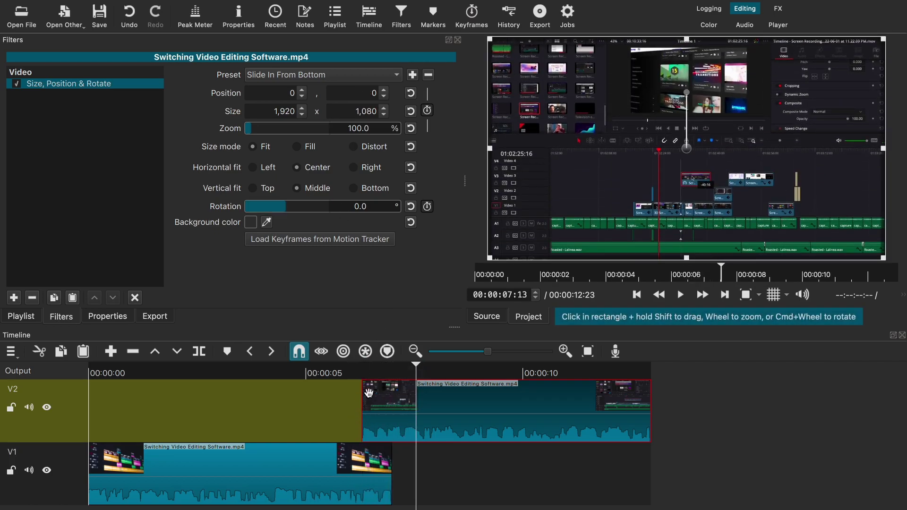
{"action": "left_click", "coordinate": [352, 373]}
{"action": "key", "text": "space"}
{"action": "key", "text": "space"}
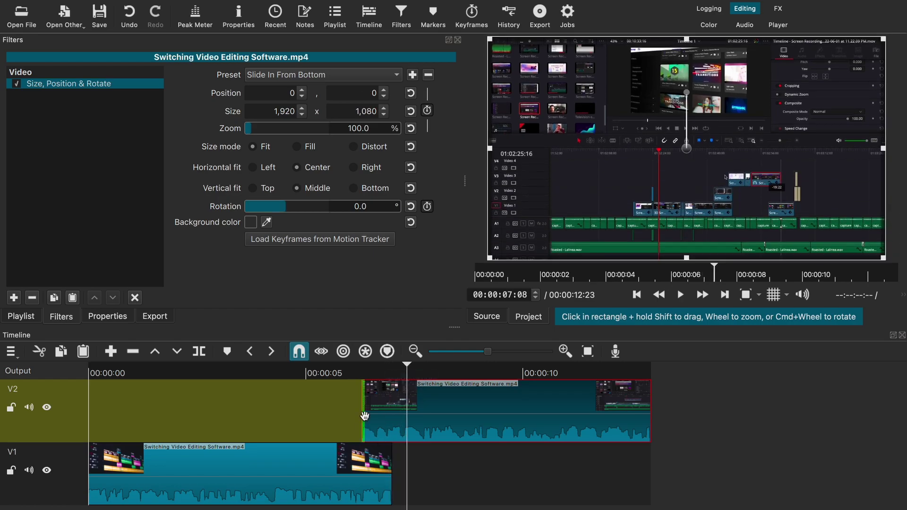
{"action": "left_click", "coordinate": [377, 372]}
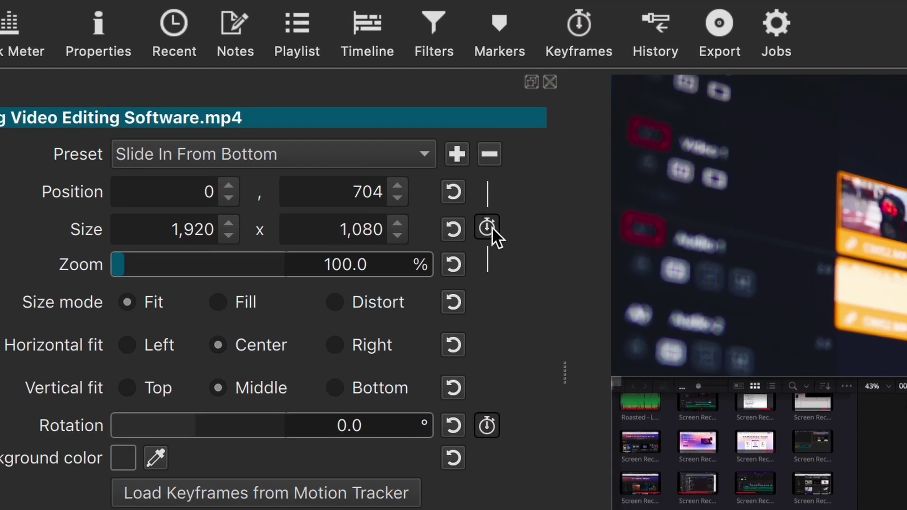
Step: Convert the Size & Position slide-in to advanced keyframes and preview it
{"action": "left_click", "coordinate": [486, 228]}
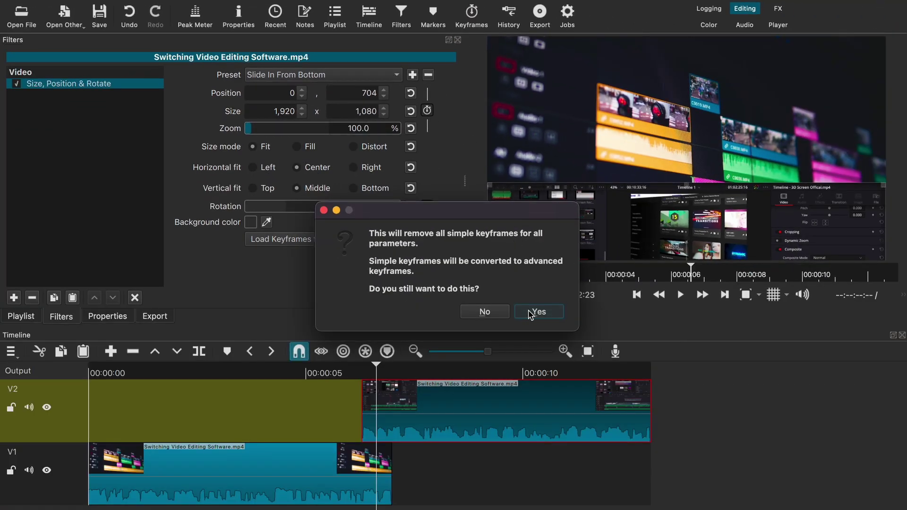
{"action": "left_click", "coordinate": [531, 312]}
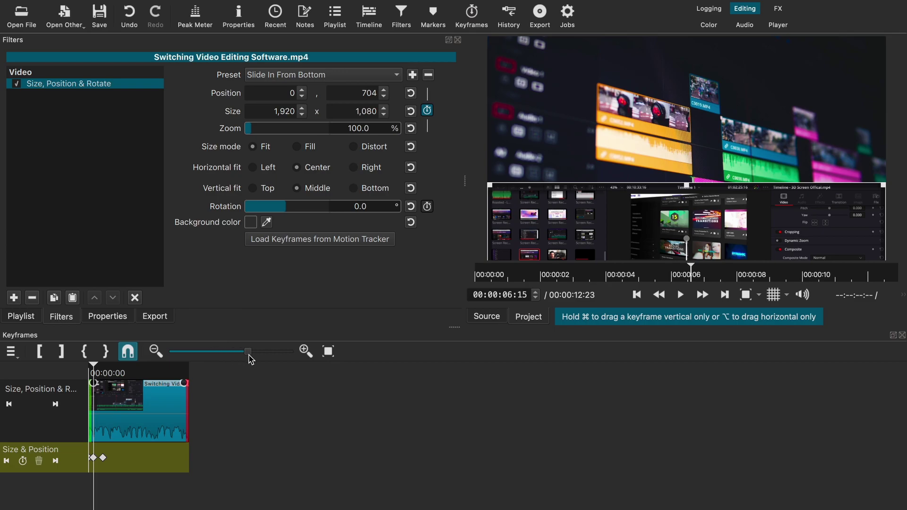
{"action": "left_click", "coordinate": [90, 458]}
{"action": "left_click", "coordinate": [118, 458]}
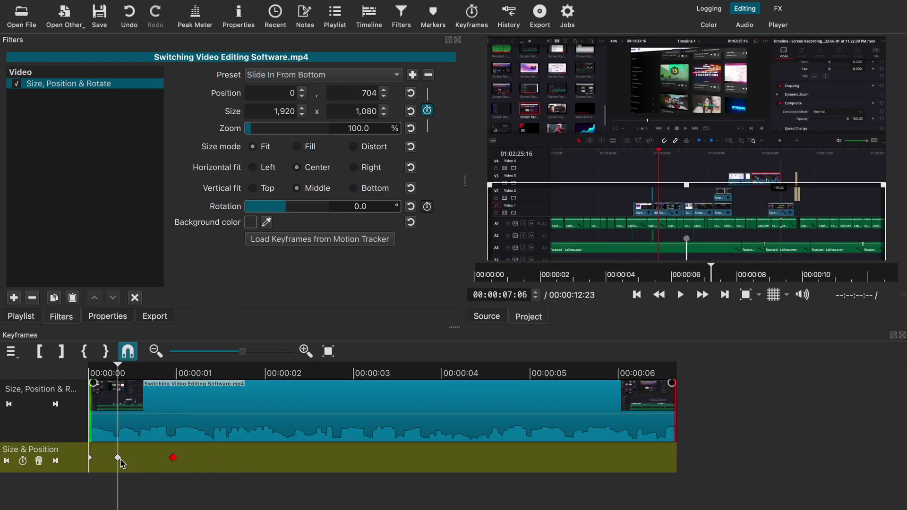
{"action": "left_click", "coordinate": [99, 377]}
{"action": "key", "text": "space"}
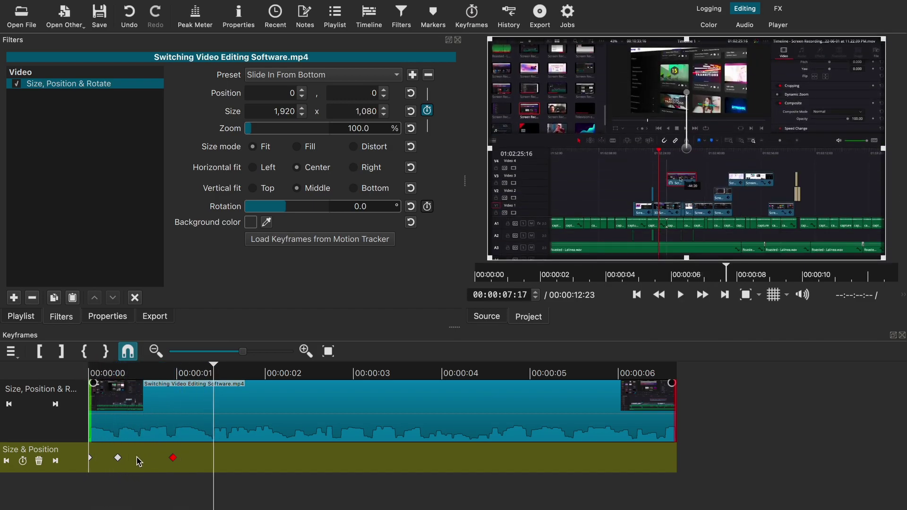
Step: Remove the last Size & Position keyframe and replay the revised slide-in
{"action": "right_click", "coordinate": [173, 459]}
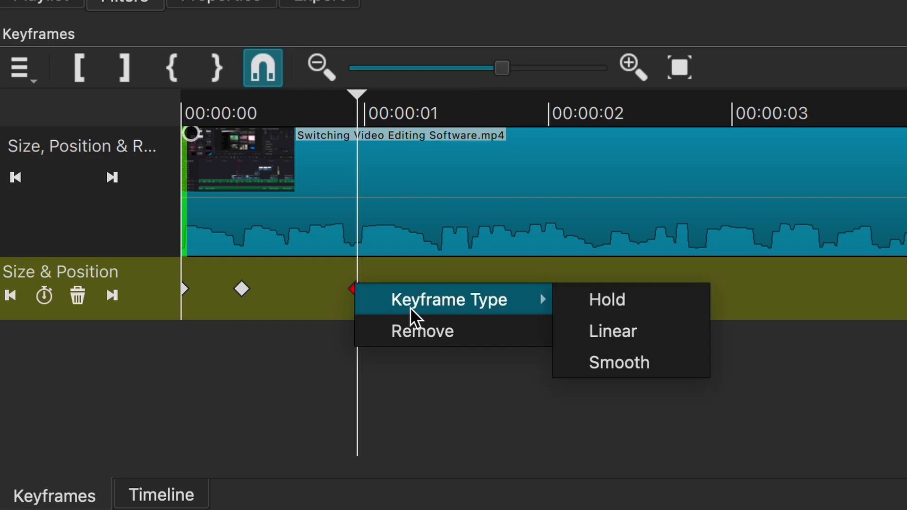
{"action": "left_click", "coordinate": [201, 476]}
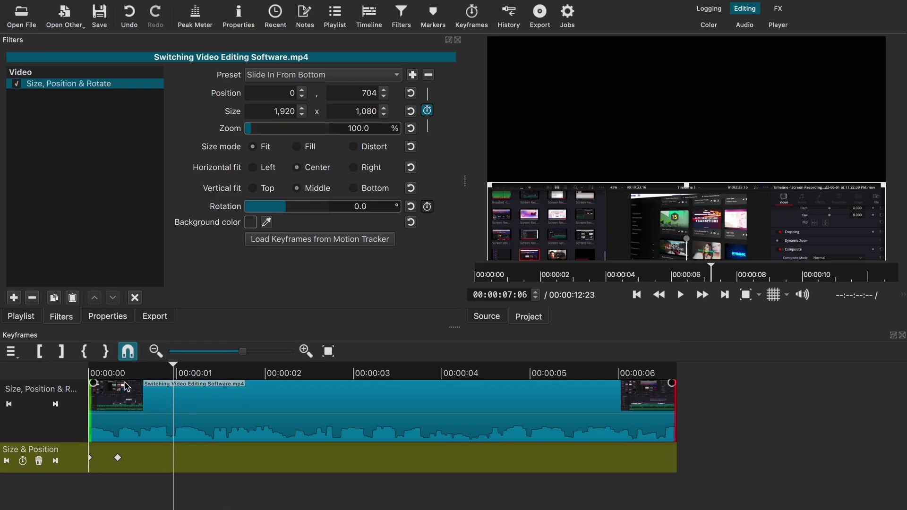
{"action": "left_click", "coordinate": [117, 375]}
{"action": "key", "text": "space"}
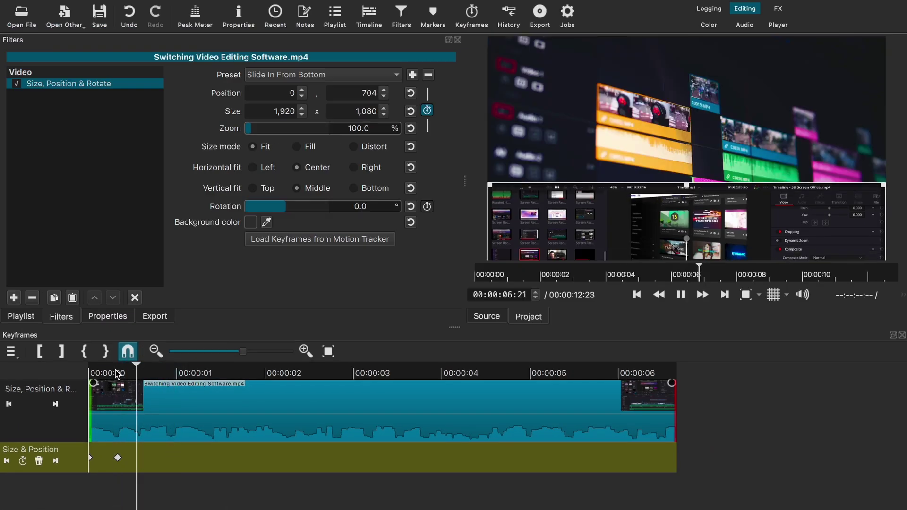
{"action": "key", "text": "space"}
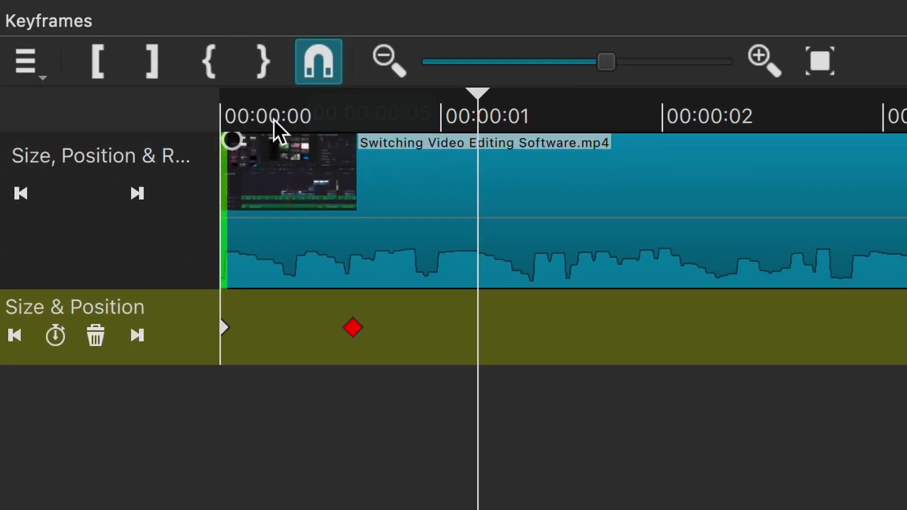
Step: Move the remaining keyframe to about 0.6 s and preview the slide-in from the clip start
{"action": "left_click_drag", "start_coordinate": [358, 331], "coordinate": [298, 330]}
{"action": "left_click", "coordinate": [275, 116]}
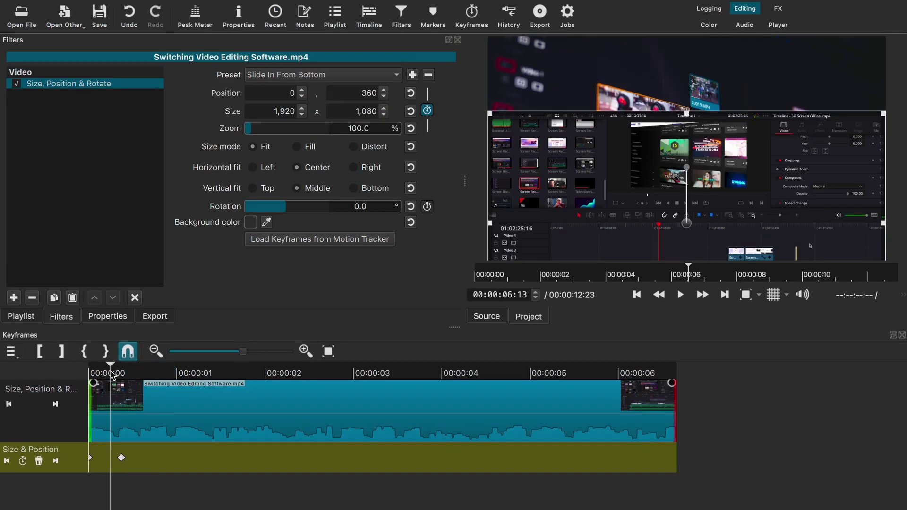
{"action": "left_click_drag", "start_coordinate": [112, 375], "coordinate": [74, 376]}
{"action": "key", "text": "space"}
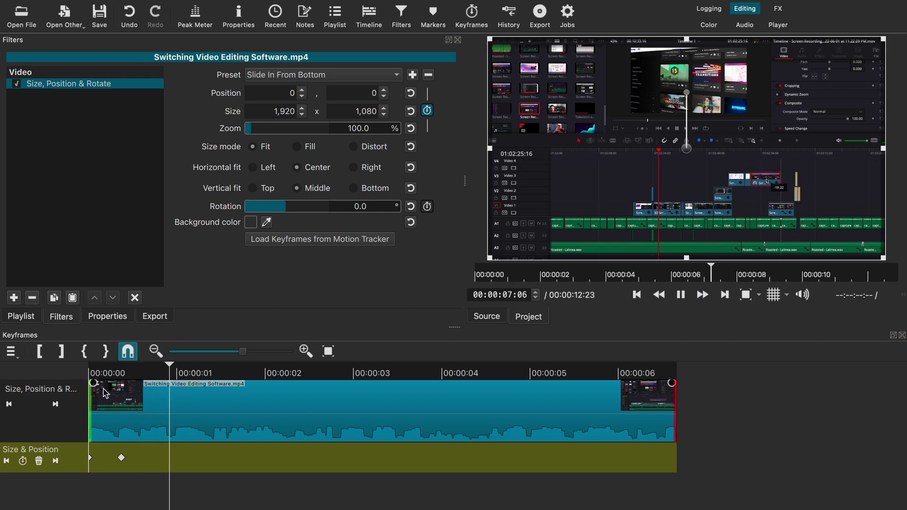
{"action": "key", "text": "space"}
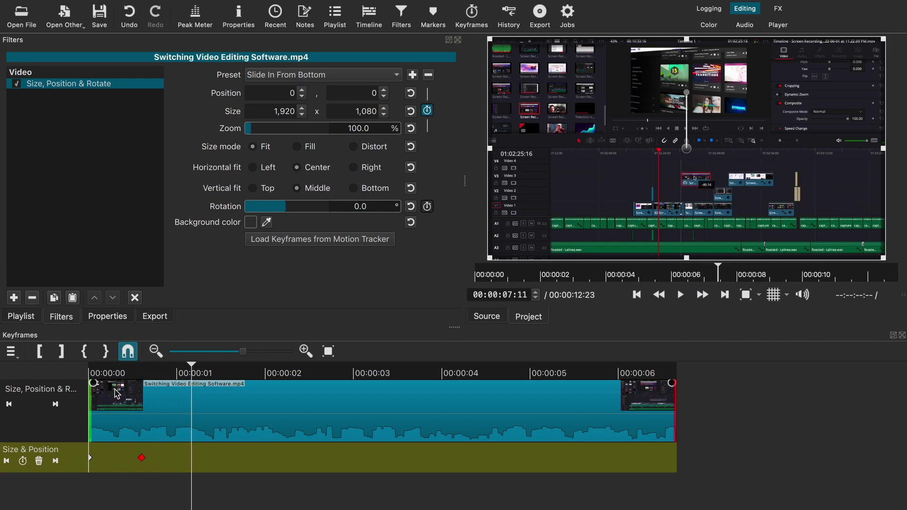
{"action": "left_click", "coordinate": [111, 375]}
{"action": "key", "text": "space"}
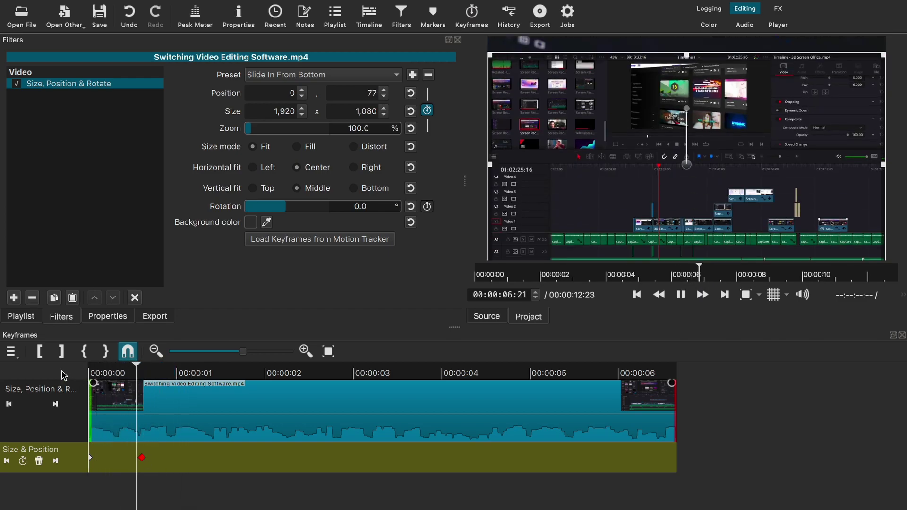
{"action": "key", "text": "space"}
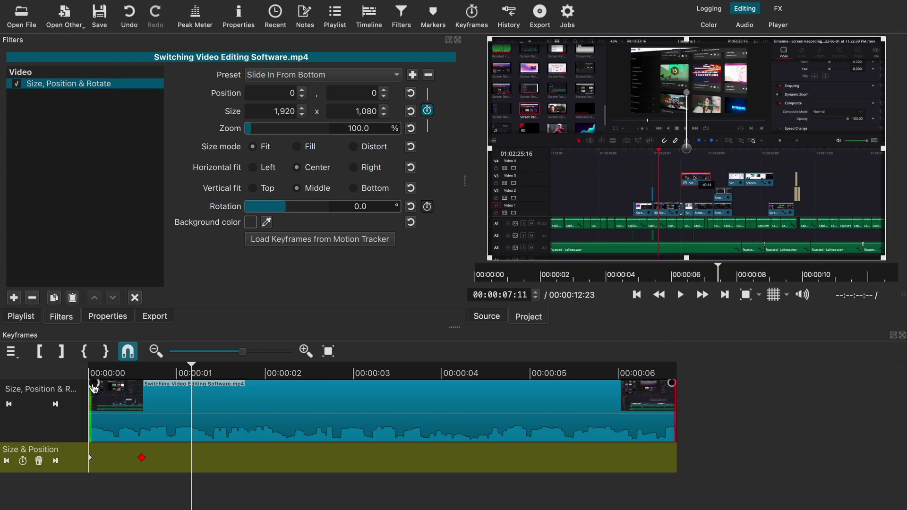
Step: Revert to simple keyframes, shorten the V2 slide-in to about 16 frames, preview, and return to Timeline
{"action": "left_click_drag", "start_coordinate": [94, 383], "coordinate": [103, 387]}
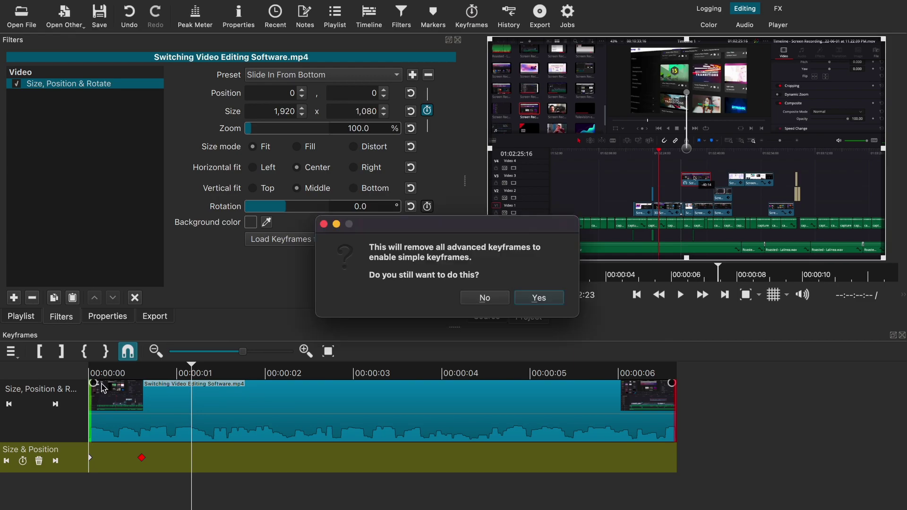
{"action": "left_click", "coordinate": [539, 298]}
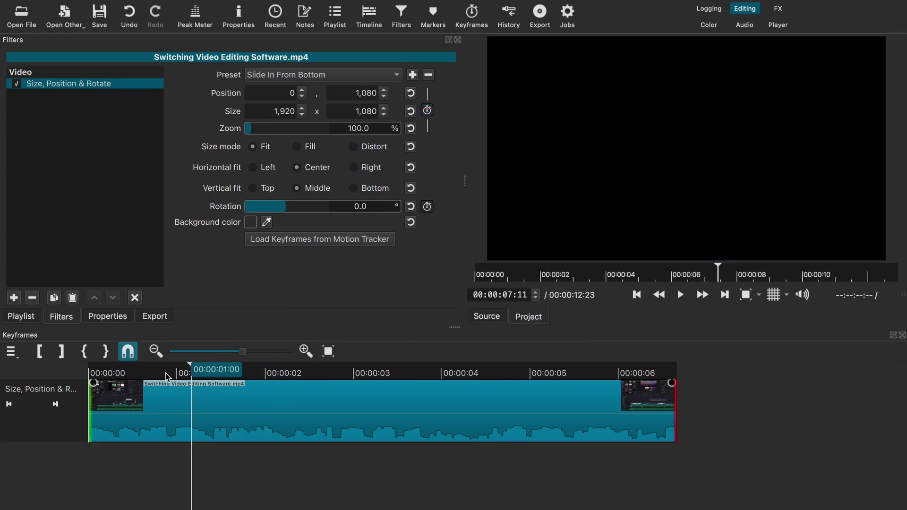
{"action": "left_click_drag", "start_coordinate": [94, 391], "coordinate": [71, 377]}
{"action": "key", "text": "space"}
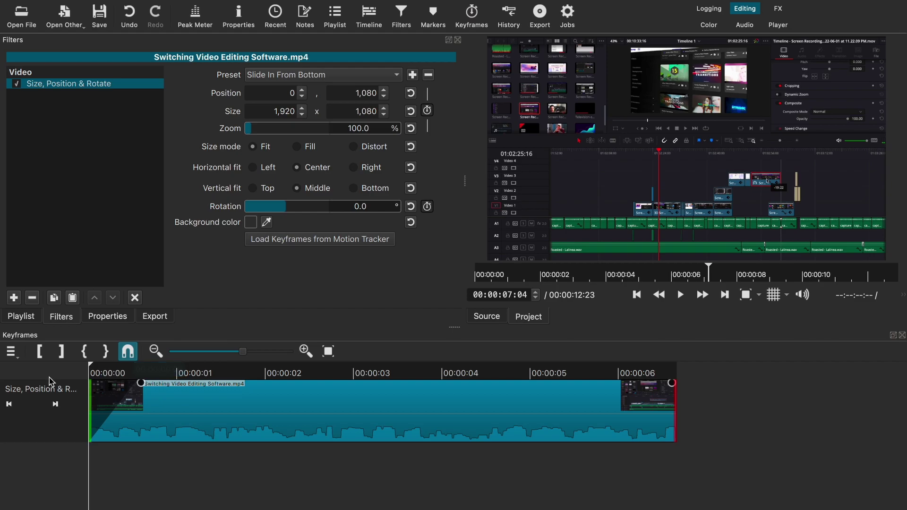
{"action": "key", "text": "space"}
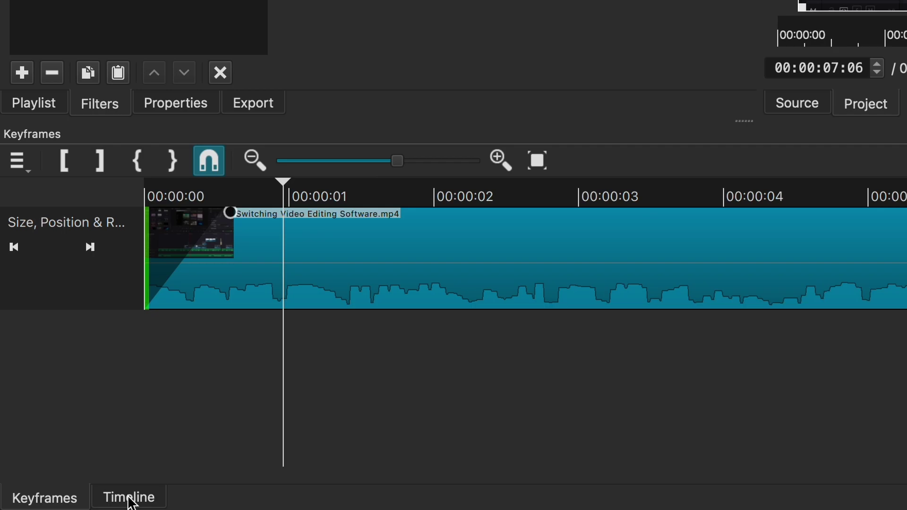
{"action": "left_click", "coordinate": [129, 496]}
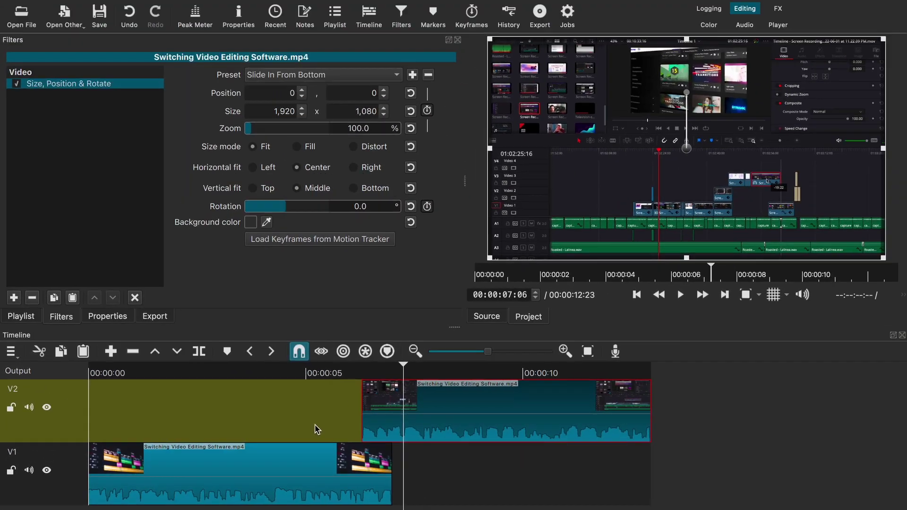
{"action": "left_click", "coordinate": [338, 372]}
{"action": "key", "text": "space"}
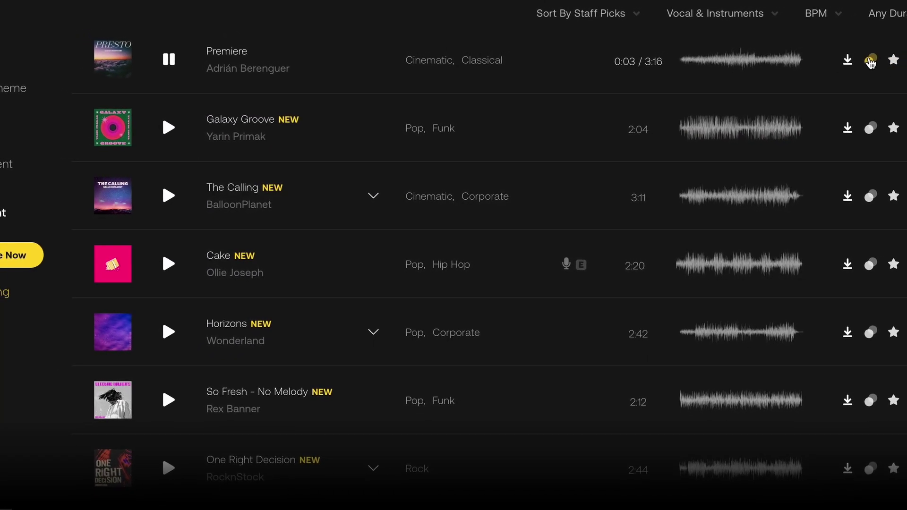
Step: Show songs similar to Premiere, preview Galaxy Groove and Horizons, then open the free sign-up form
{"action": "left_click", "coordinate": [876, 58]}
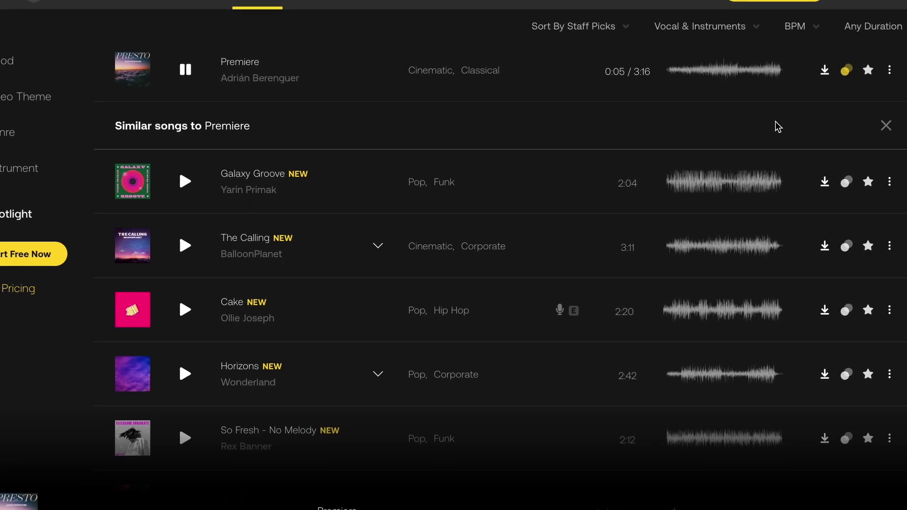
{"action": "left_click", "coordinate": [709, 192]}
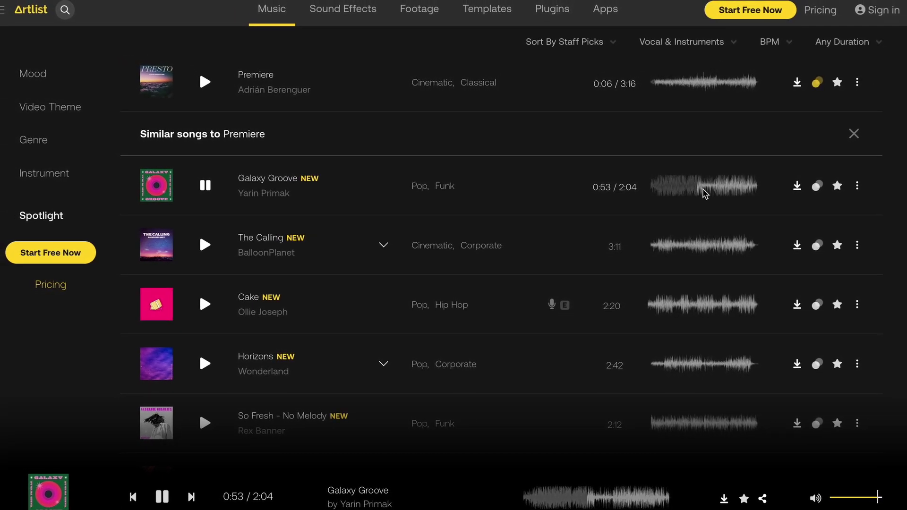
{"action": "scroll", "coordinate": [706, 193], "scroll_direction": "down", "scroll_amount": 3}
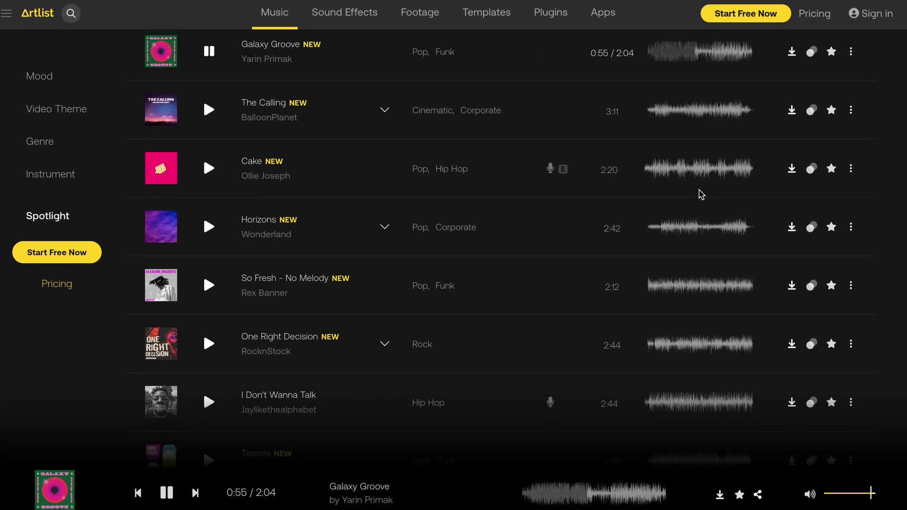
{"action": "left_click", "coordinate": [695, 237]}
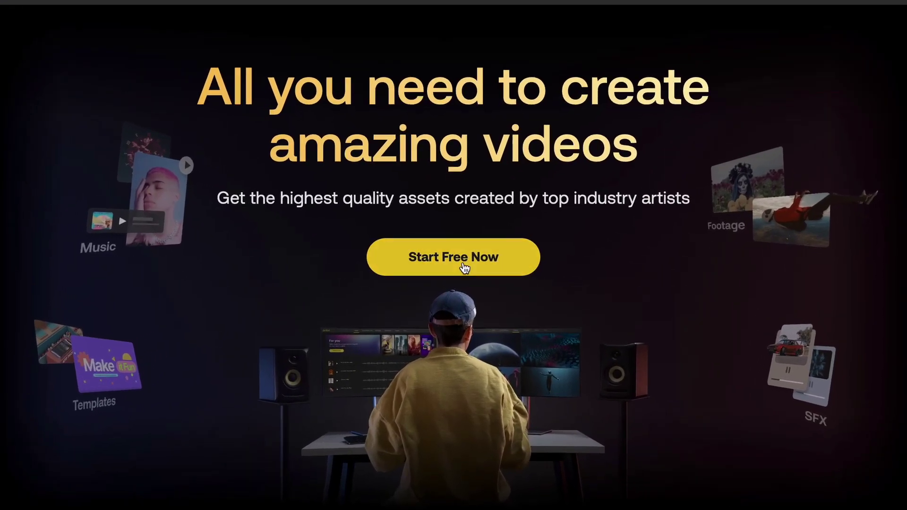
{"action": "left_click", "coordinate": [454, 260]}
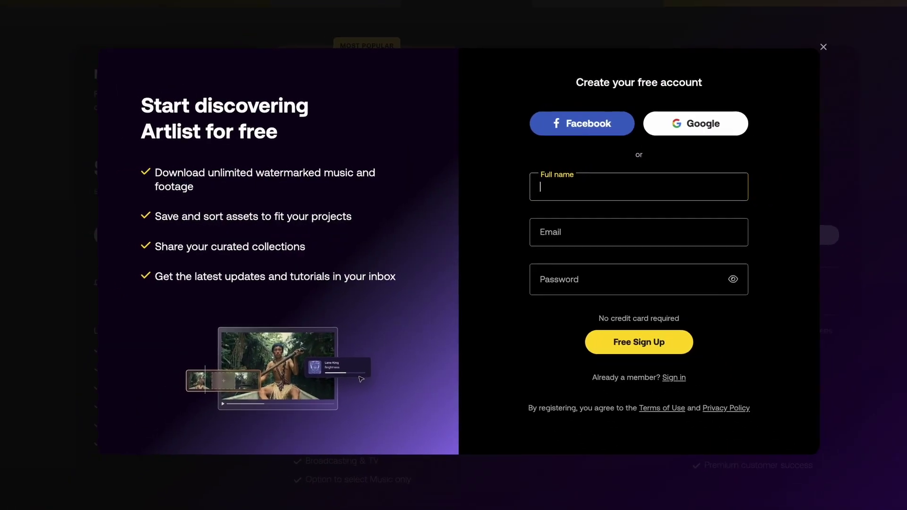